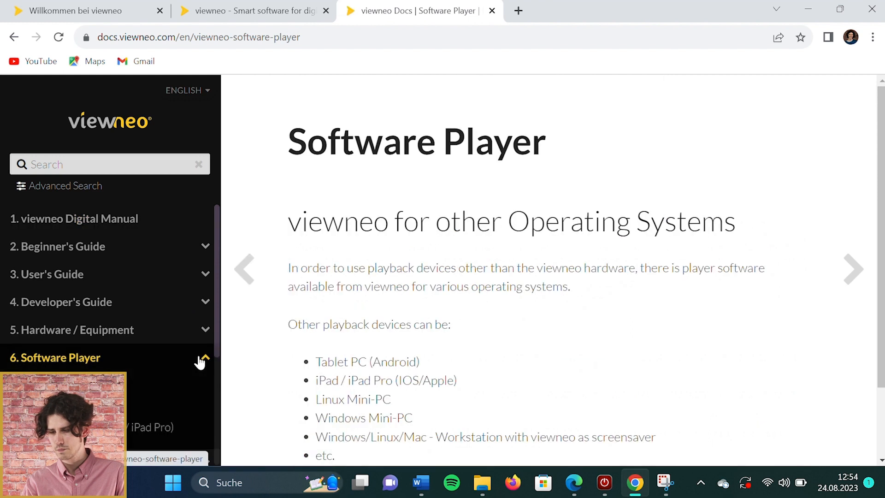
Open the viewneo for Windows documentation page, find the player download, and switch to File Explorer to open the downloaded file.
{"action": "left_click", "coordinate": [69, 446]}
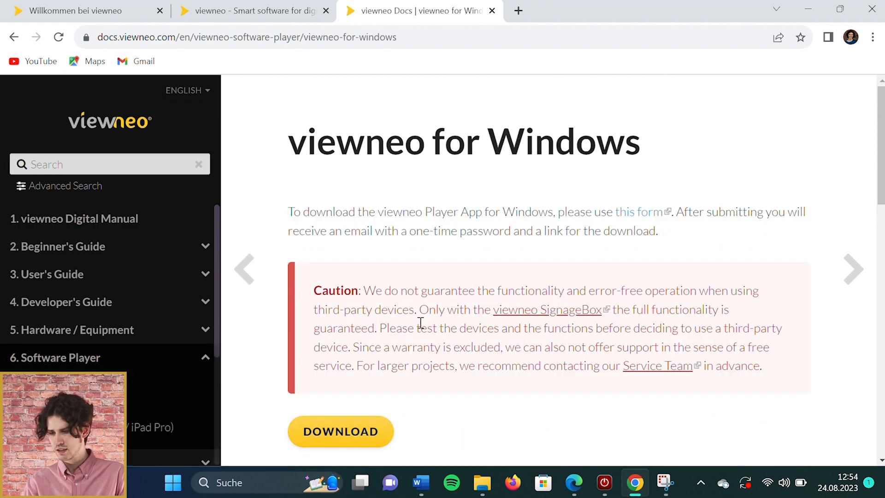
{"action": "scroll", "coordinate": [420, 322], "scroll_direction": "down", "scroll_amount": 2}
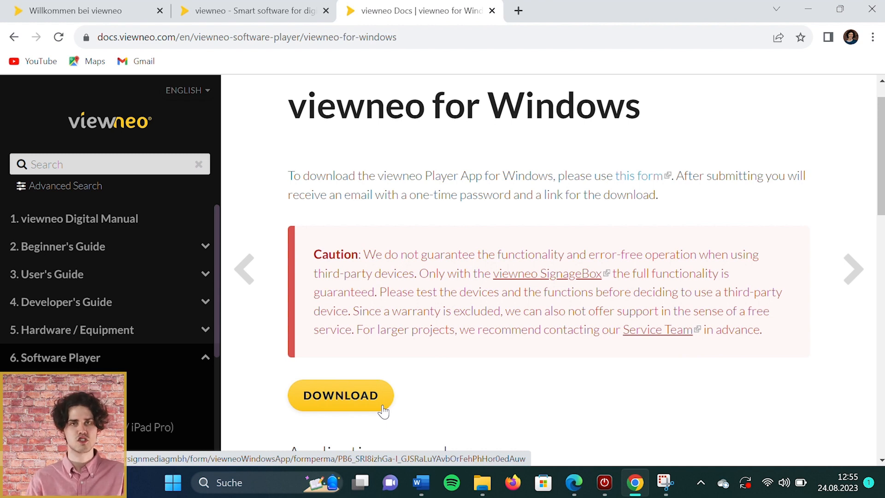
{"action": "left_click", "coordinate": [476, 488]}
{"action": "double_click", "coordinate": [356, 289]}
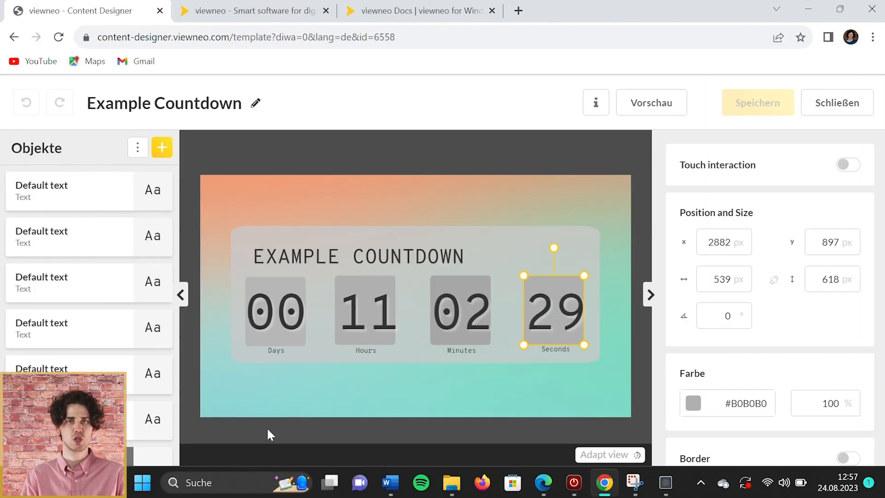
{"action": "left_click", "coordinate": [268, 431]}
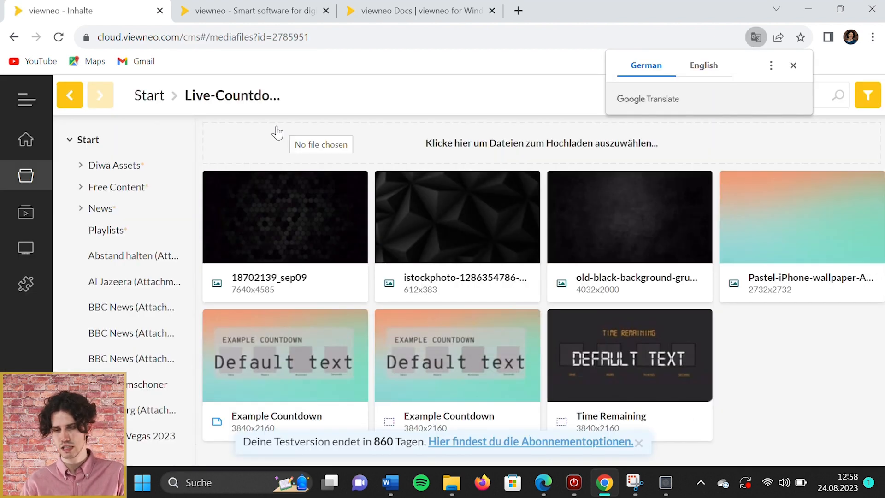
Create a new Signage Player playlist named Countdown and save it.
{"action": "left_click", "coordinate": [27, 212]}
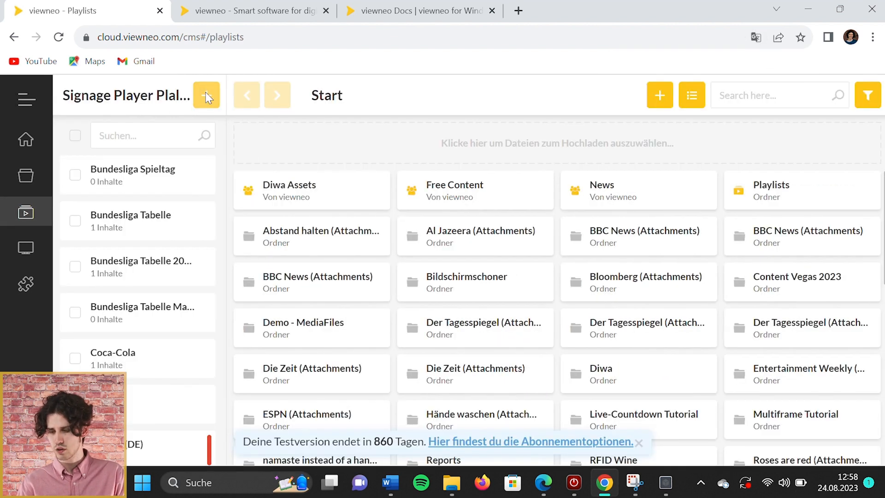
{"action": "left_click", "coordinate": [206, 97]}
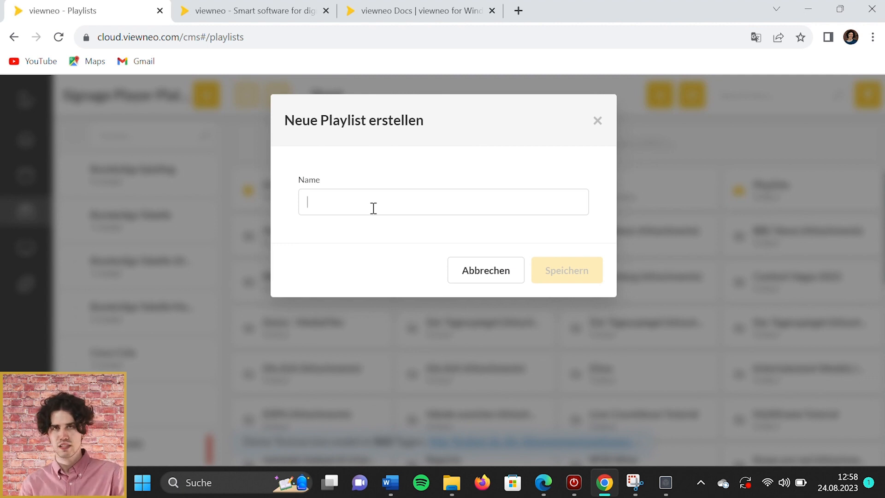
{"action": "type", "text": "Count"}
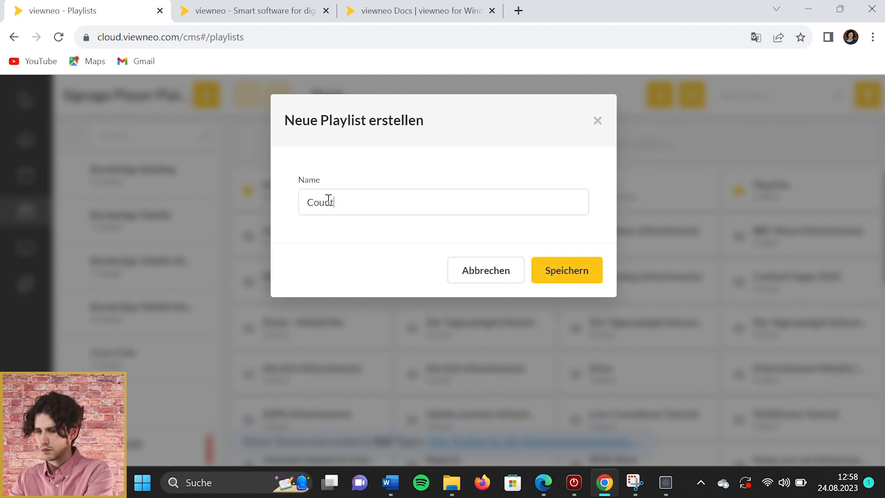
{"action": "type", "text": "dow"}
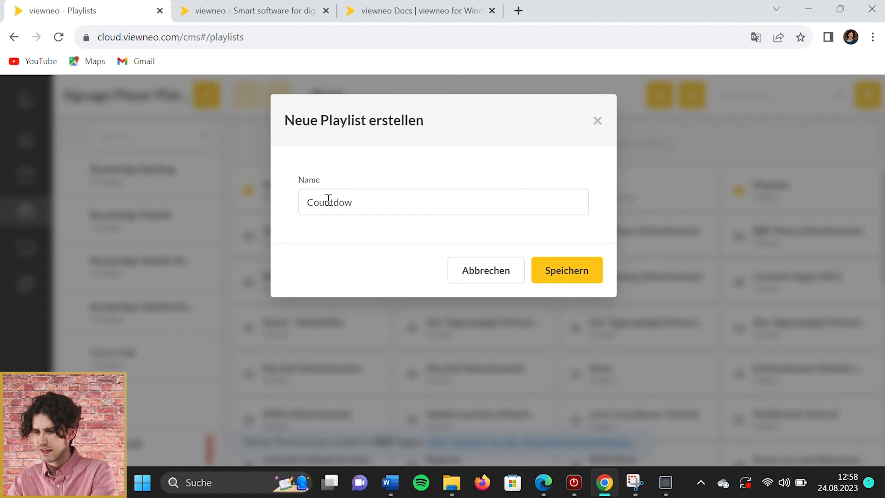
{"action": "left_click", "coordinate": [571, 271]}
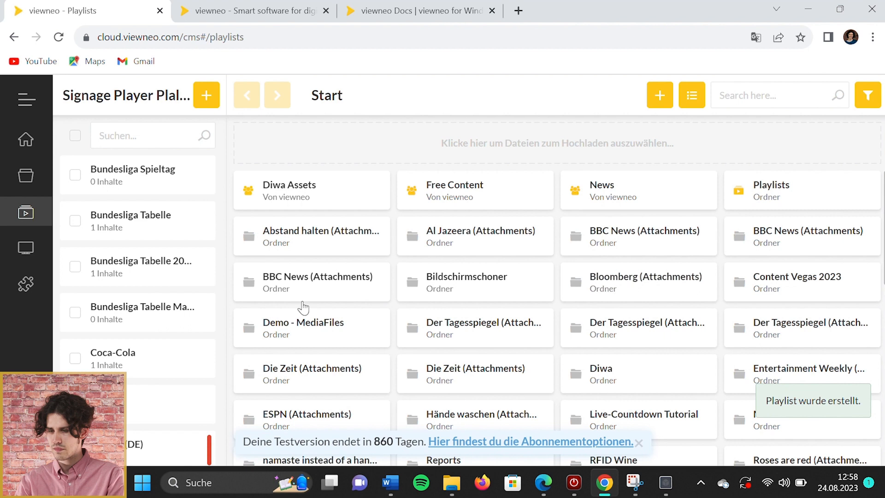
Open the Countdown playlist for adding content and go into the Live-Countdown Tutorial folder of the media library.
{"action": "scroll", "coordinate": [105, 287], "scroll_direction": "down", "scroll_amount": 1}
{"action": "scroll", "coordinate": [105, 287], "scroll_direction": "down", "scroll_amount": 5}
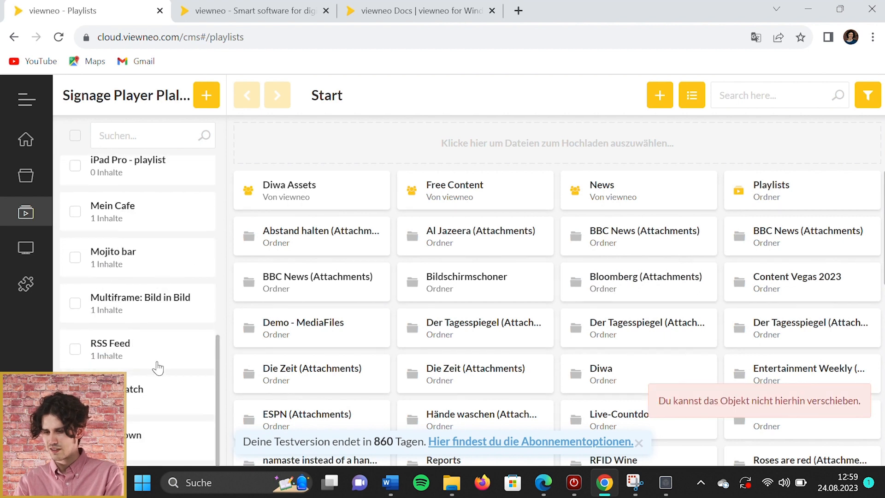
{"action": "left_click", "coordinate": [141, 437]}
{"action": "scroll", "coordinate": [484, 353], "scroll_direction": "down", "scroll_amount": 3}
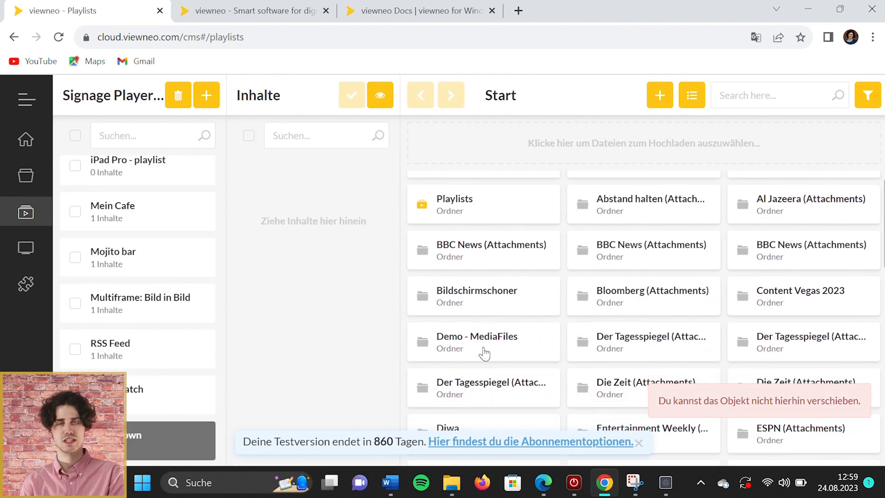
{"action": "scroll", "coordinate": [484, 352], "scroll_direction": "down", "scroll_amount": 1}
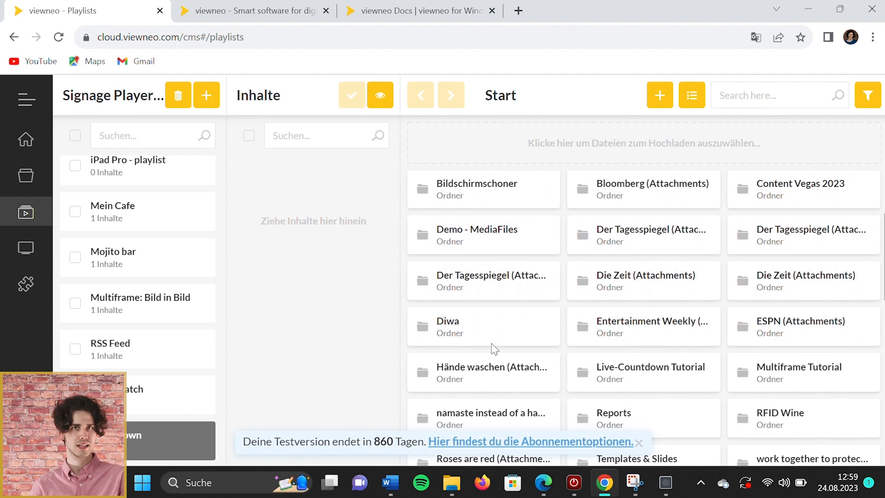
{"action": "scroll", "coordinate": [521, 335], "scroll_direction": "down", "scroll_amount": 1}
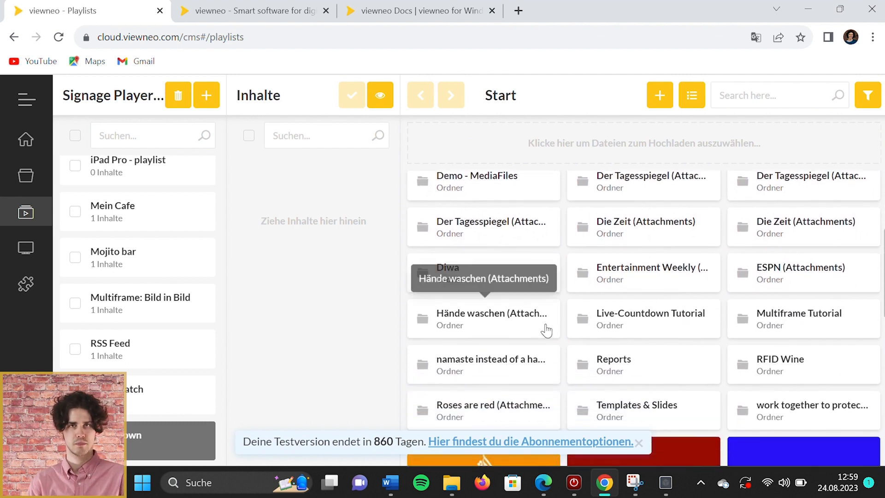
{"action": "left_click", "coordinate": [608, 330]}
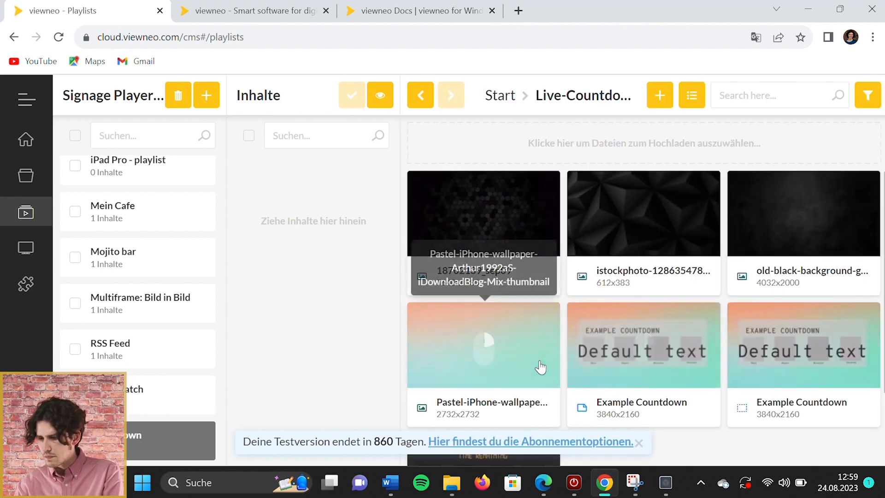
Add the Example Countdown slide from the folder to the Countdown playlist's contents and save the playlist.
{"action": "scroll", "coordinate": [507, 254], "scroll_direction": "down", "scroll_amount": 2}
{"action": "left_click_drag", "start_coordinate": [689, 266], "coordinate": [354, 226]}
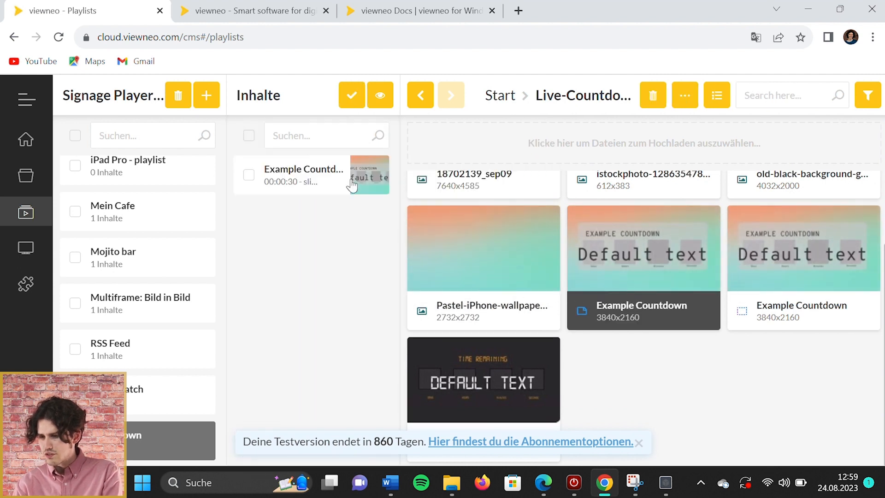
{"action": "left_click", "coordinate": [352, 96]}
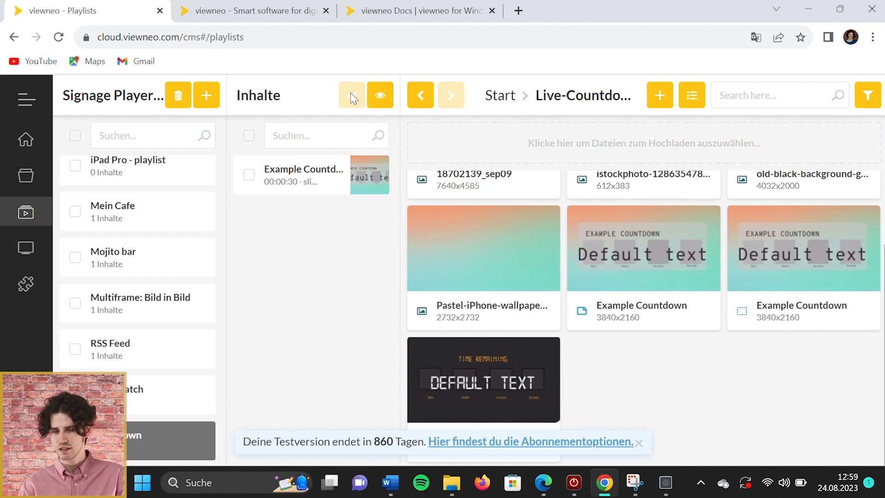
Start a new device group under Geräte and name it Konferenzraum.
{"action": "mouse_move", "coordinate": [43, 224]}
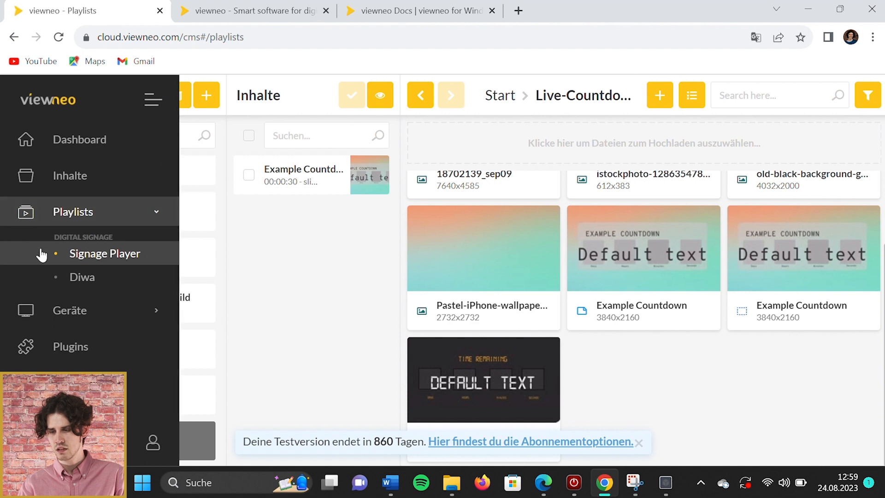
{"action": "left_click", "coordinate": [45, 311]}
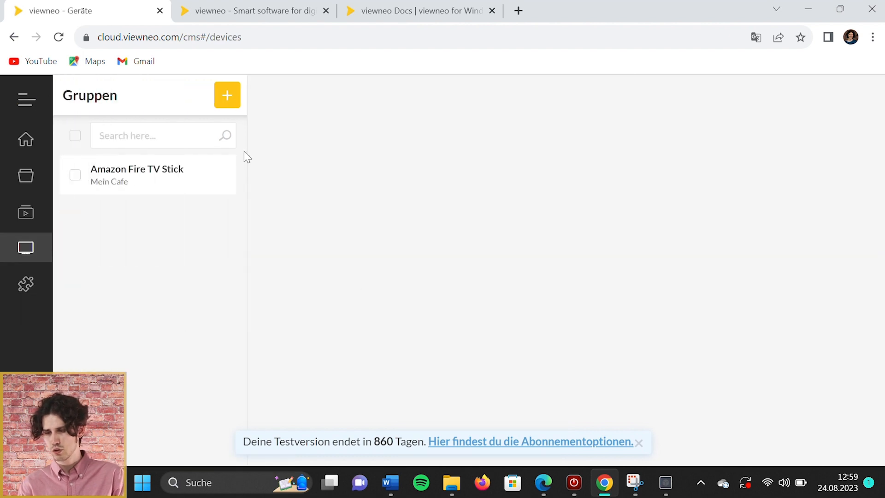
{"action": "left_click", "coordinate": [223, 99]}
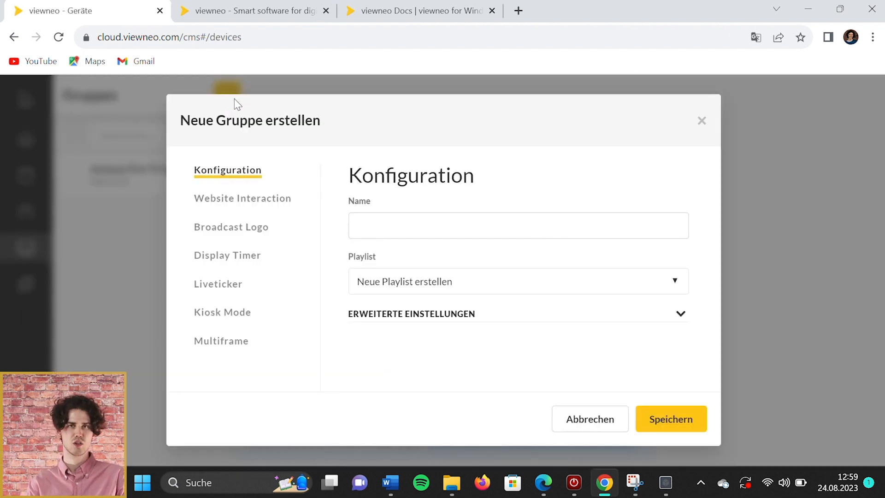
{"action": "left_click", "coordinate": [408, 223]}
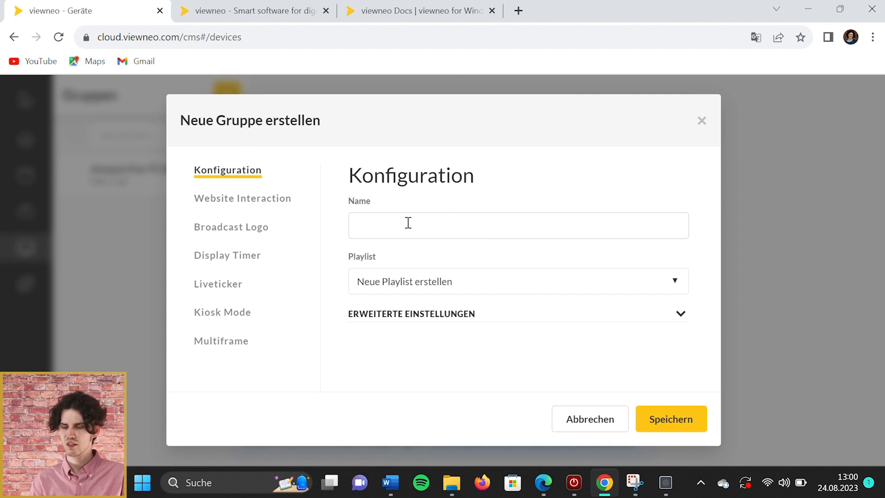
{"action": "type", "text": "Ko"}
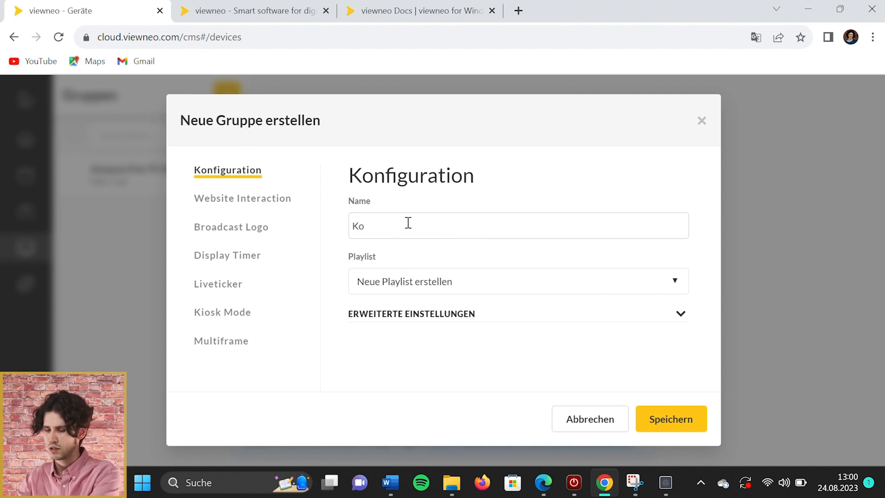
{"action": "type", "text": "nferen"}
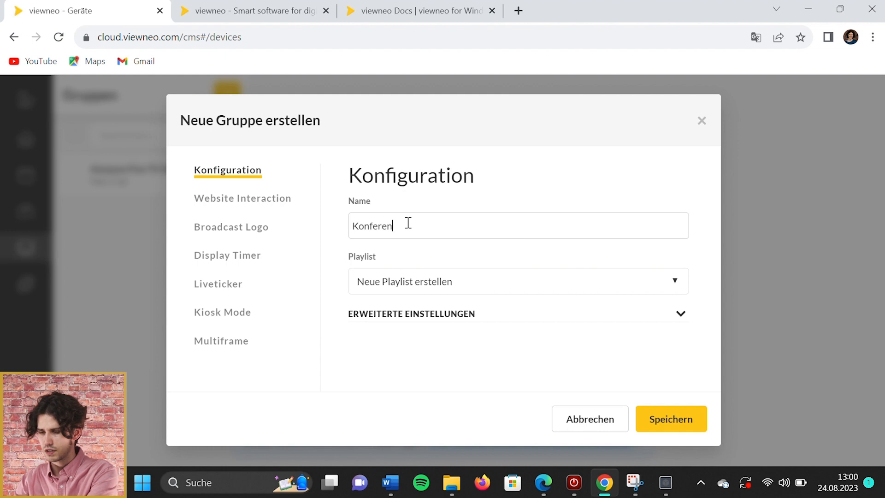
{"action": "type", "text": "zraum"}
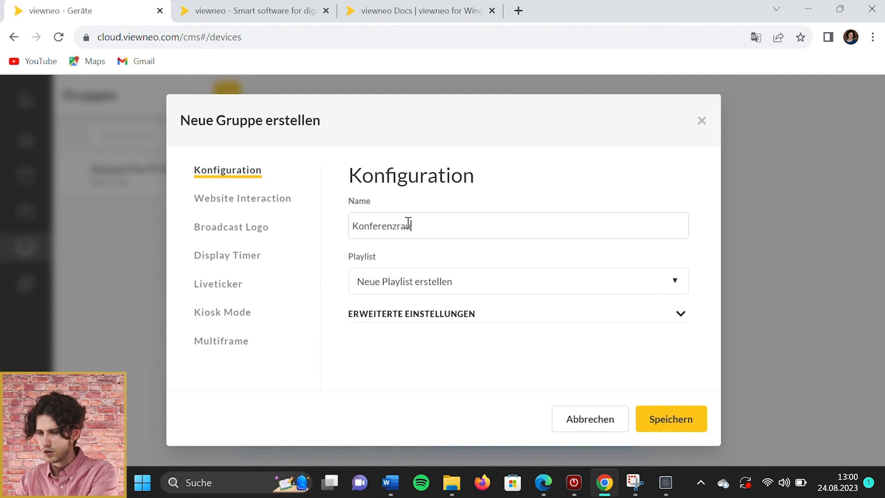
Assign the Countdown playlist to the new device group.
{"action": "left_click", "coordinate": [511, 285]}
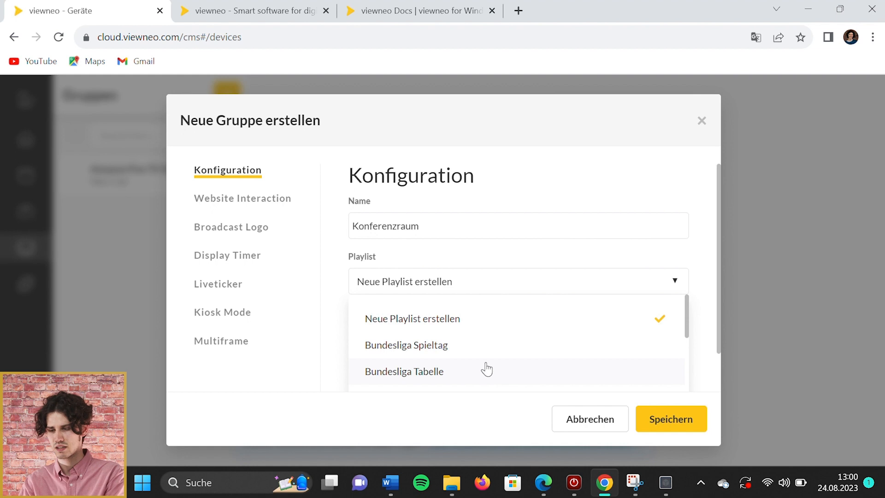
{"action": "scroll", "coordinate": [487, 369], "scroll_direction": "down", "scroll_amount": 5}
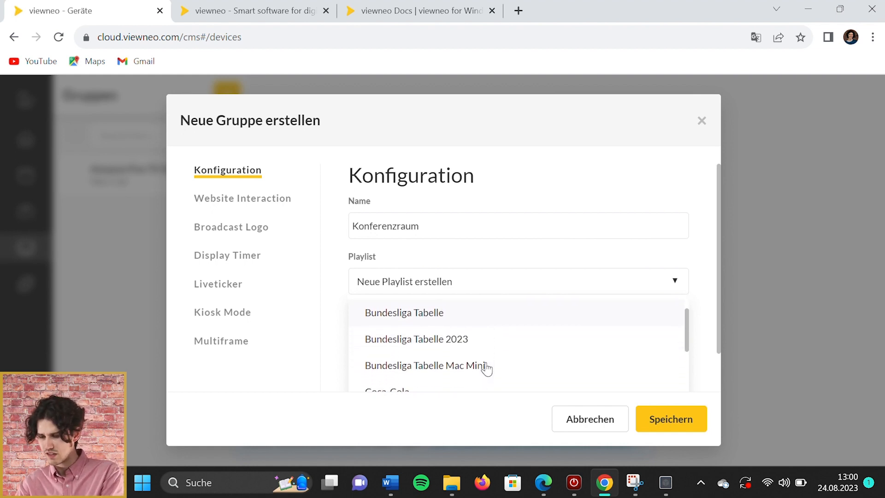
{"action": "scroll", "coordinate": [485, 369], "scroll_direction": "down", "scroll_amount": 3}
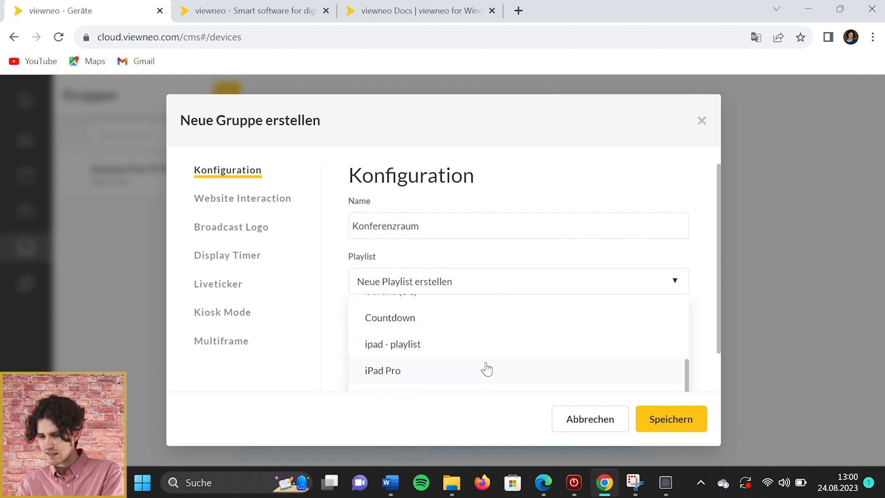
{"action": "left_click", "coordinate": [439, 319]}
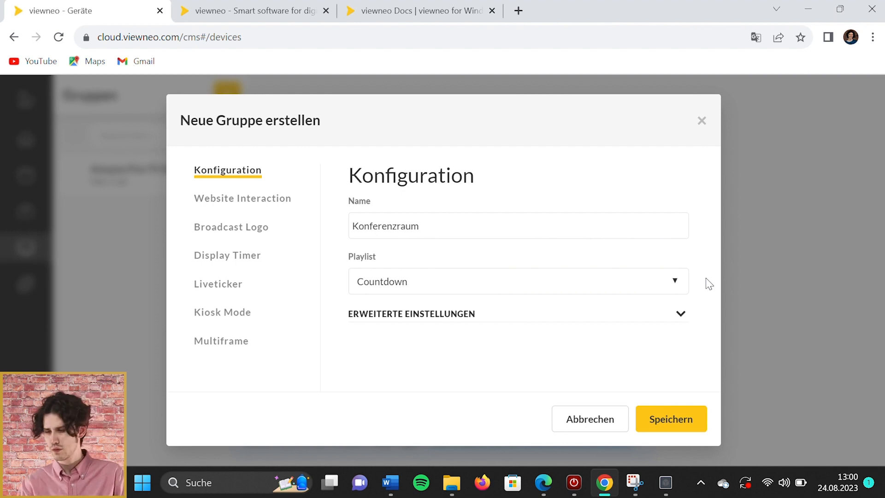
Expand the group's advanced settings and set the update interval to Echtzeit.
{"action": "left_click", "coordinate": [642, 318]}
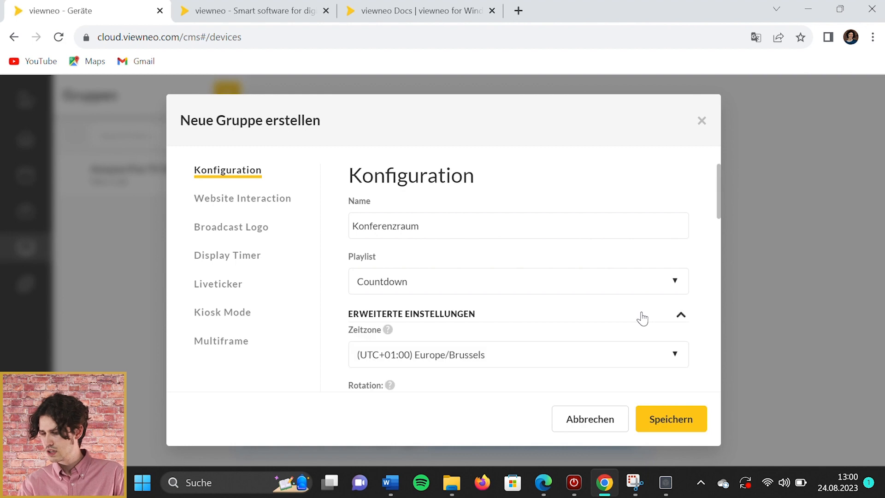
{"action": "scroll", "coordinate": [705, 306], "scroll_direction": "down", "scroll_amount": 2}
{"action": "scroll", "coordinate": [704, 303], "scroll_direction": "down", "scroll_amount": 2}
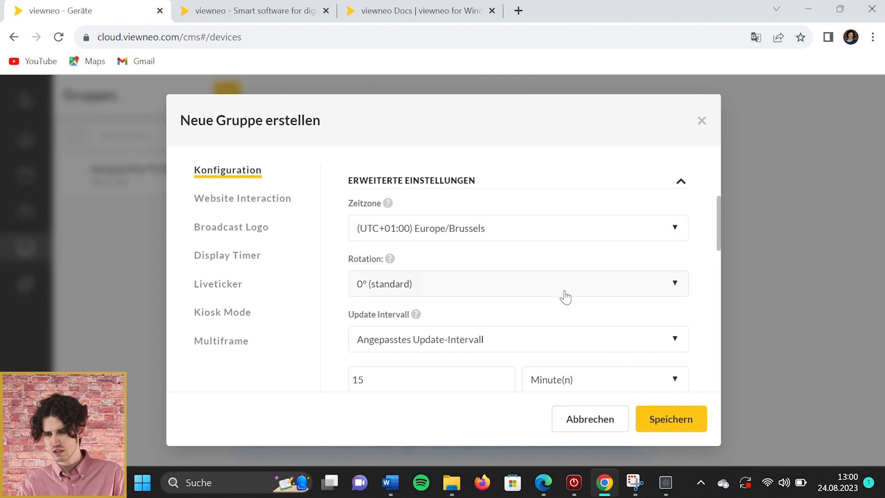
{"action": "left_click", "coordinate": [553, 347]}
{"action": "left_click", "coordinate": [419, 383]}
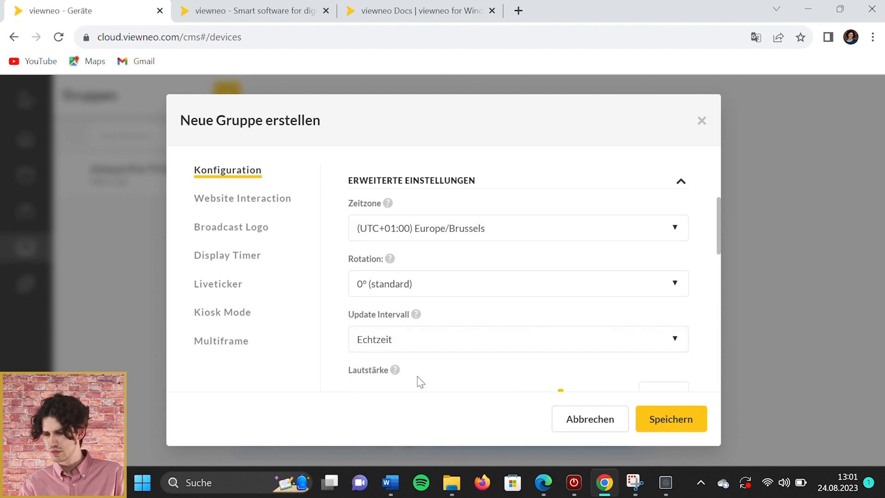
Check the group's volume, screen scaling, reports and notification settings, and save the Konferenzraum group.
{"action": "scroll", "coordinate": [548, 309], "scroll_direction": "down", "scroll_amount": 2}
{"action": "scroll", "coordinate": [691, 289], "scroll_direction": "down", "scroll_amount": 1}
{"action": "scroll", "coordinate": [695, 286], "scroll_direction": "down", "scroll_amount": 1}
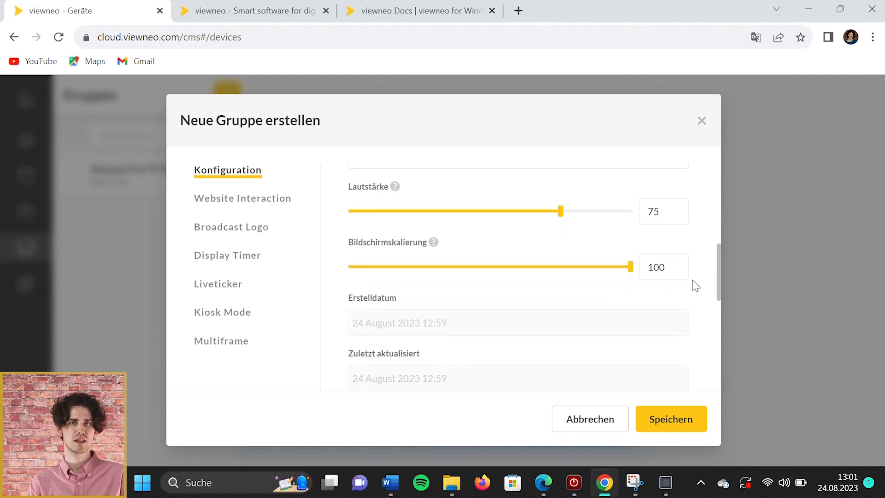
{"action": "scroll", "coordinate": [695, 285], "scroll_direction": "down", "scroll_amount": 1}
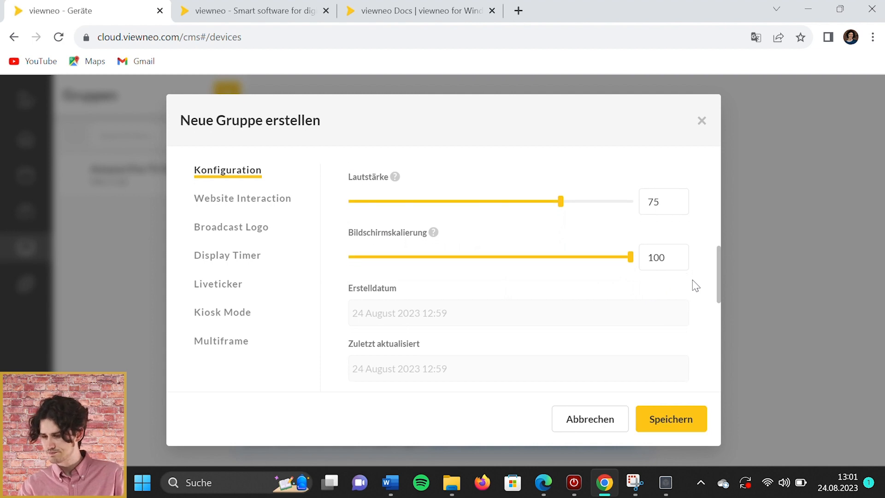
{"action": "scroll", "coordinate": [696, 286], "scroll_direction": "down", "scroll_amount": 4}
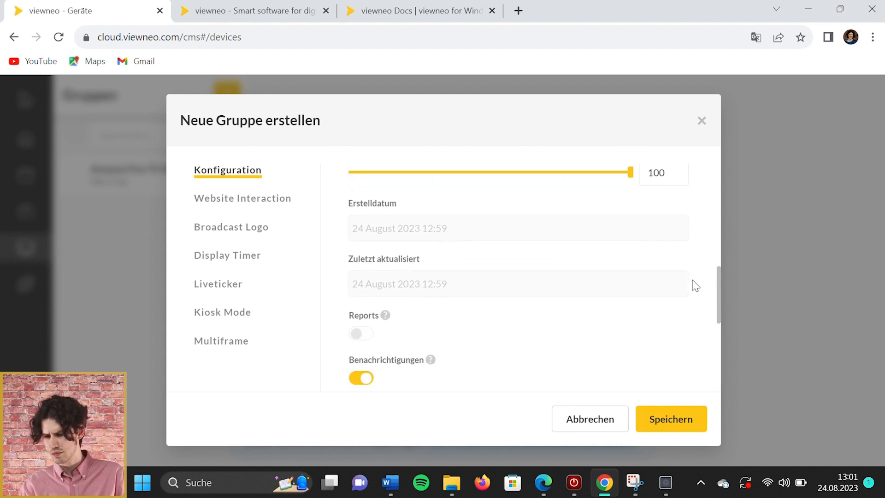
{"action": "scroll", "coordinate": [695, 286], "scroll_direction": "down", "scroll_amount": 2}
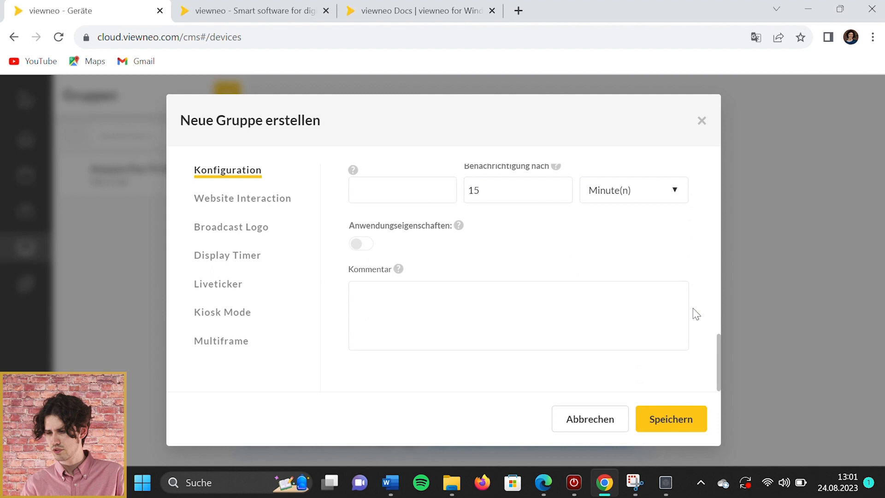
{"action": "left_click", "coordinate": [685, 421]}
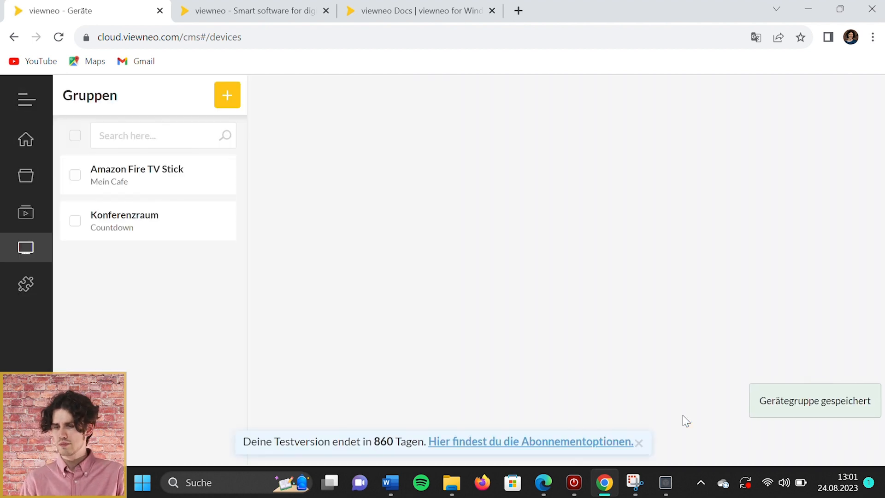
Add a new device to the Konferenzraum group and name it Tablet PC 1.
{"action": "left_click", "coordinate": [168, 224]}
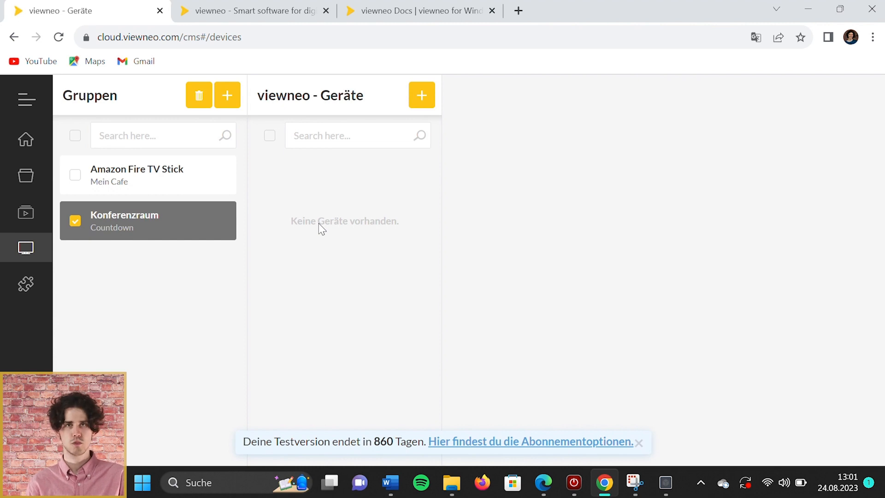
{"action": "left_click", "coordinate": [428, 96]}
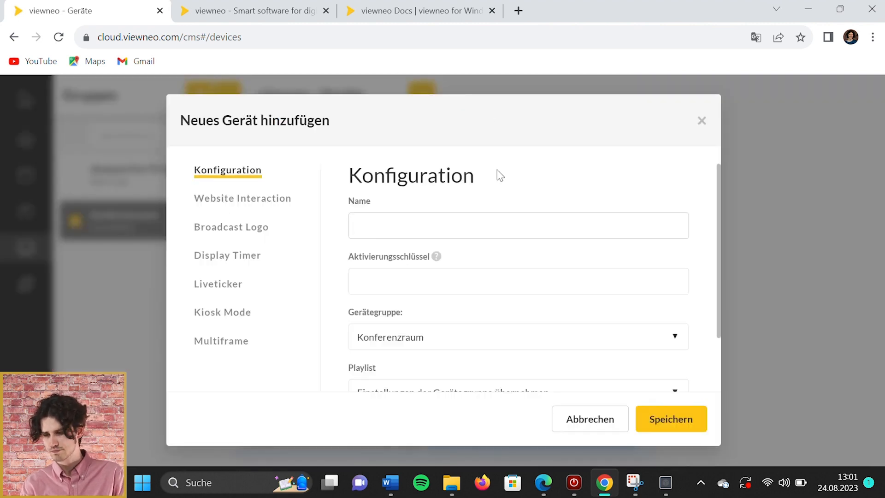
{"action": "type", "text": "T"}
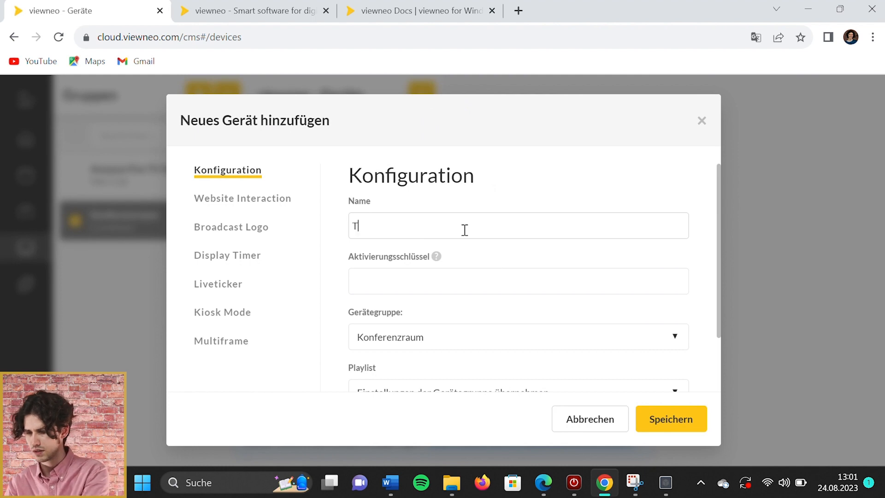
{"action": "type", "text": "ablet "}
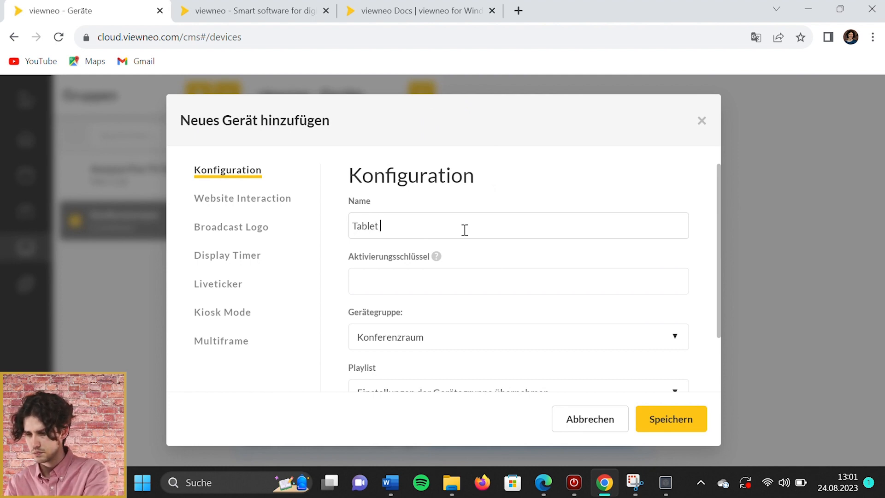
{"action": "type", "text": "PC"}
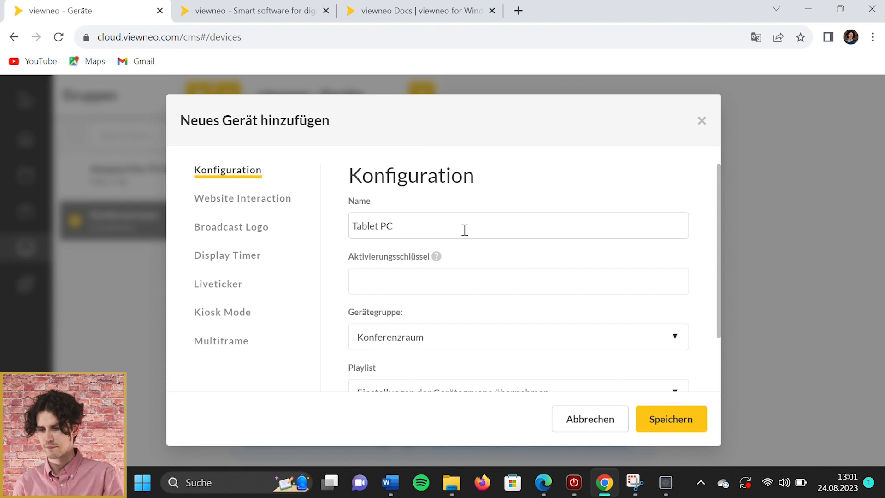
{"action": "type", "text": " 1"}
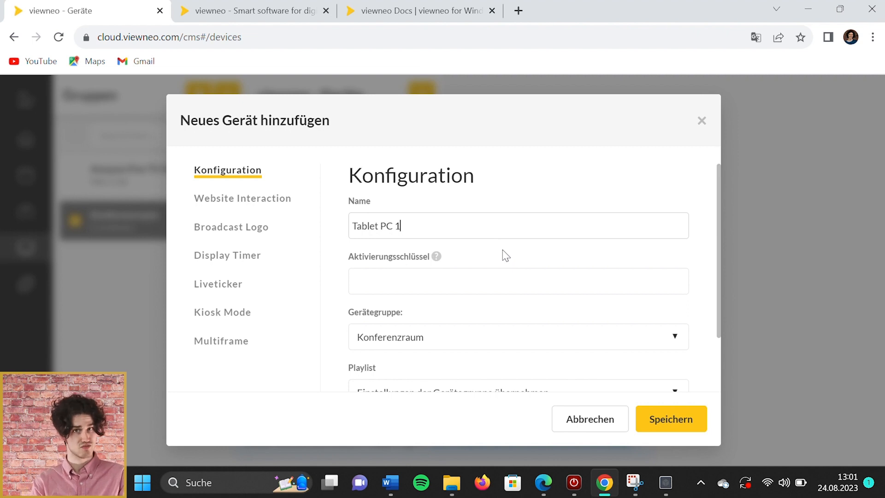
Copy the activation key from the viewneo player app and paste it into the new device's Aktivierungsschlüssel field.
{"action": "left_click", "coordinate": [448, 279]}
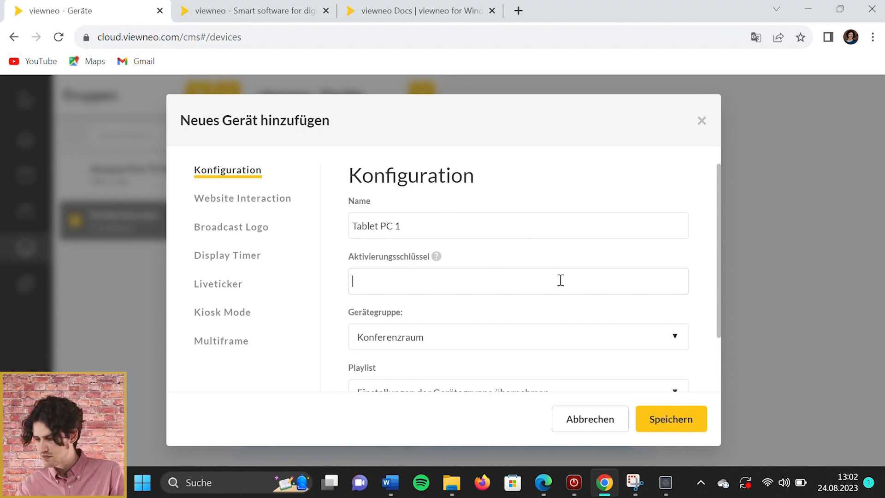
{"action": "left_click", "coordinate": [664, 492]}
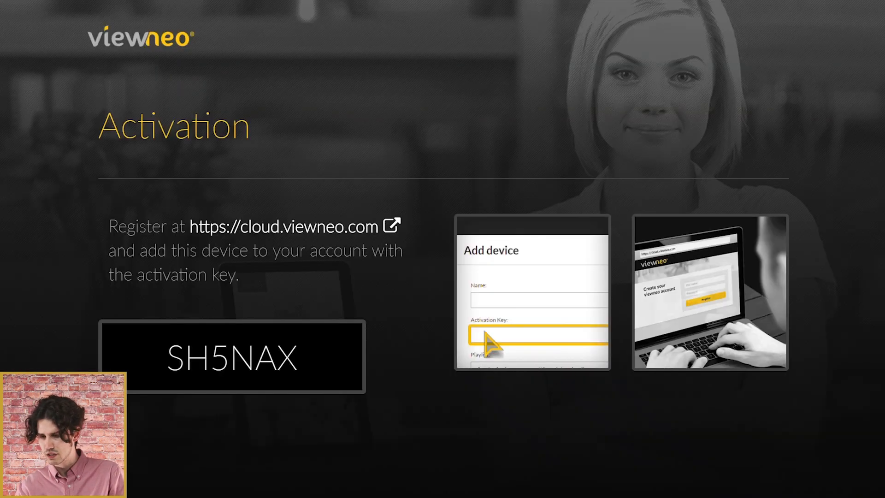
{"action": "left_click", "coordinate": [269, 345]}
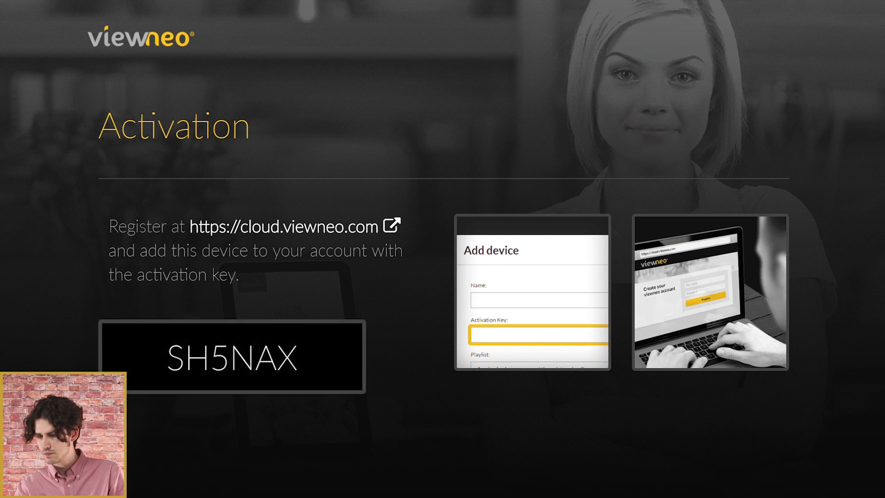
{"action": "key", "text": "alt+Tab"}
{"action": "left_click", "coordinate": [425, 279]}
{"action": "right_click", "coordinate": [424, 276]}
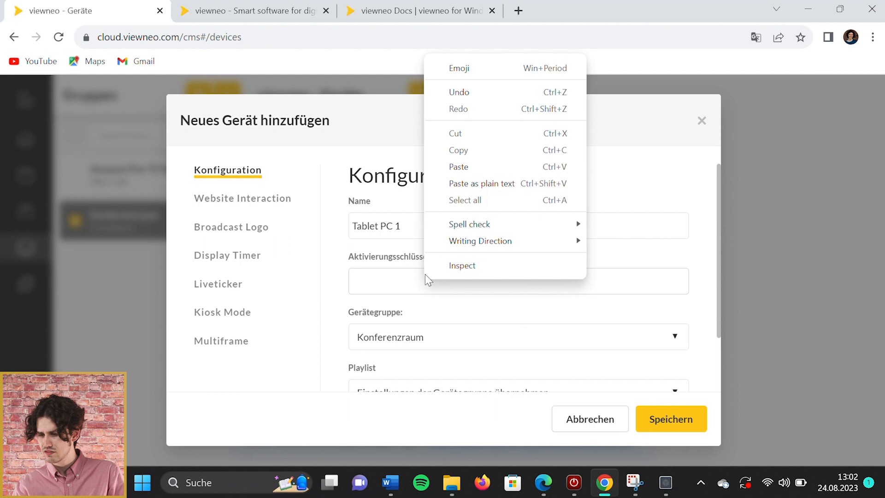
{"action": "left_click", "coordinate": [465, 169]}
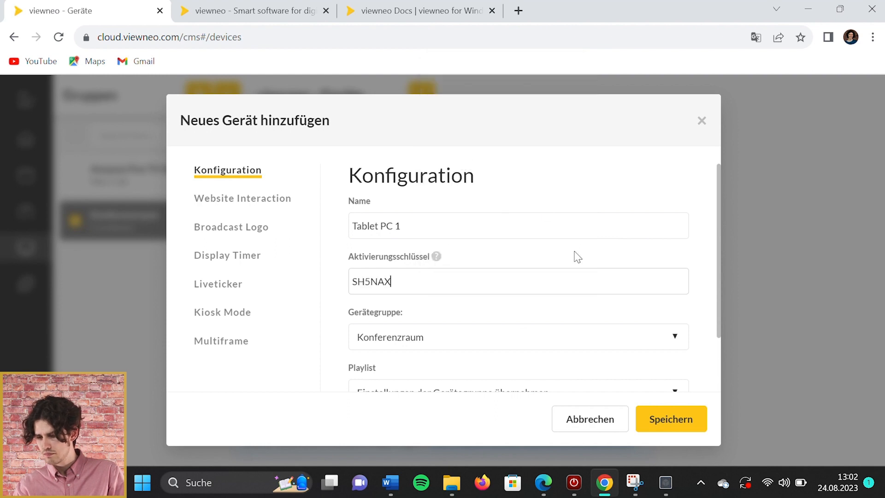
Expand the device's Erweiterte Einstellungen, check them through to Kommentar, and save the device.
{"action": "scroll", "coordinate": [543, 314], "scroll_direction": "down", "scroll_amount": 1}
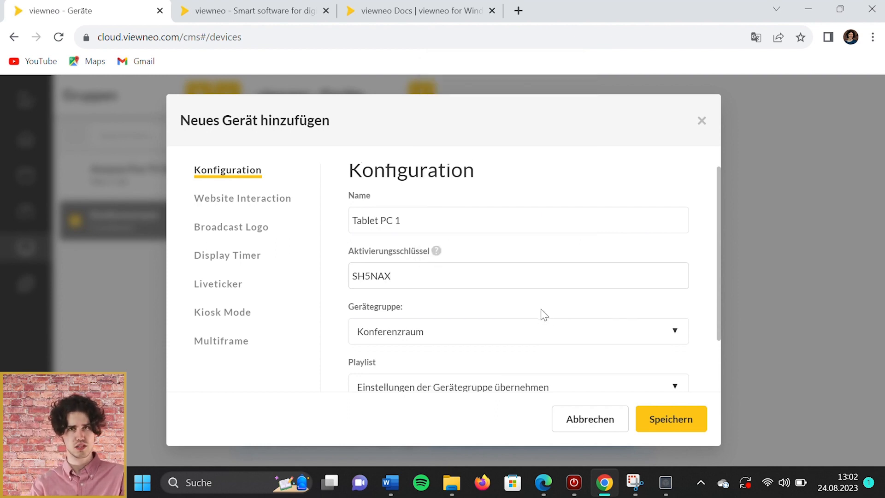
{"action": "scroll", "coordinate": [543, 315], "scroll_direction": "down", "scroll_amount": 1}
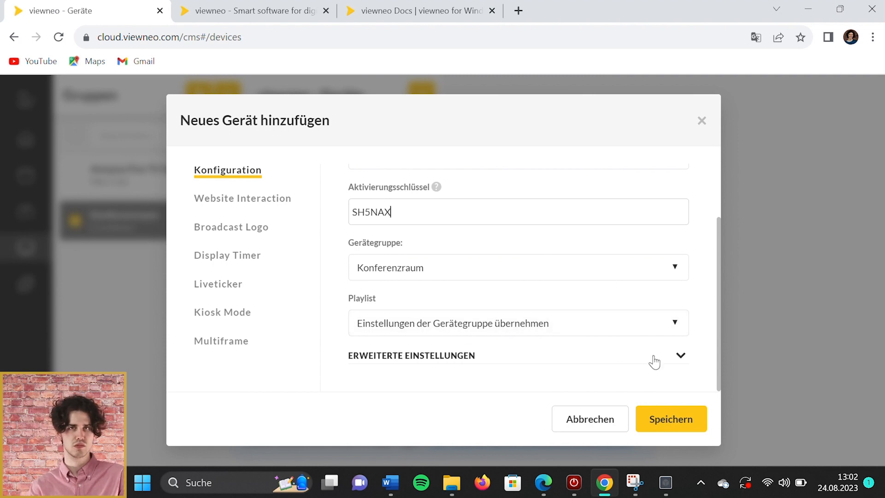
{"action": "right_click", "coordinate": [685, 360]}
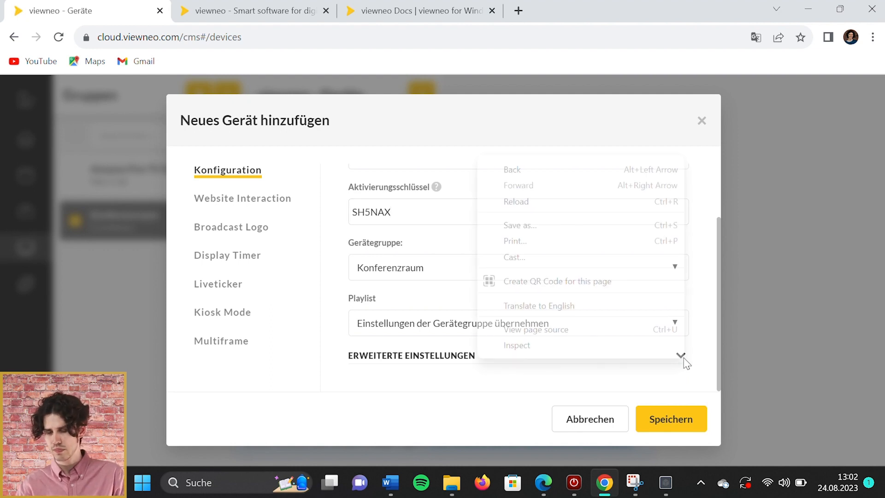
{"action": "right_click", "coordinate": [703, 335]}
{"action": "left_click", "coordinate": [623, 359]}
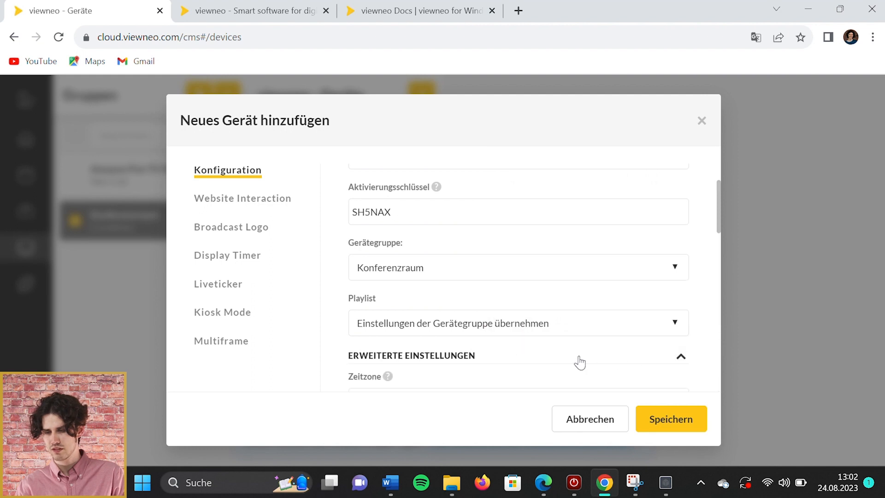
{"action": "scroll", "coordinate": [579, 362], "scroll_direction": "down", "scroll_amount": 3}
{"action": "scroll", "coordinate": [580, 363], "scroll_direction": "down", "scroll_amount": 3}
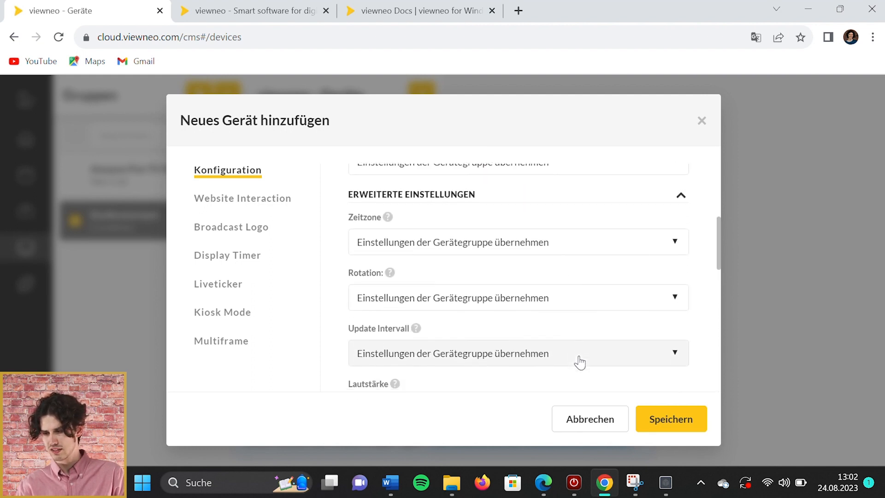
{"action": "scroll", "coordinate": [580, 363], "scroll_direction": "down", "scroll_amount": 5}
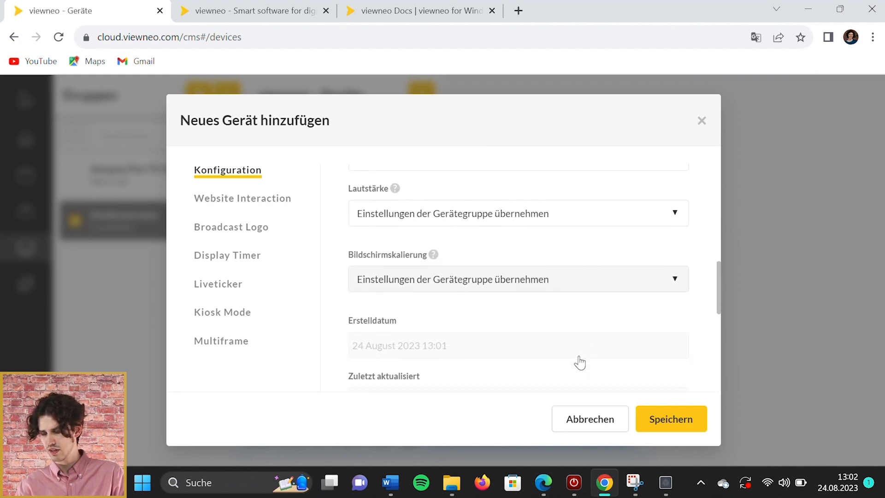
{"action": "scroll", "coordinate": [582, 362], "scroll_direction": "down", "scroll_amount": 4}
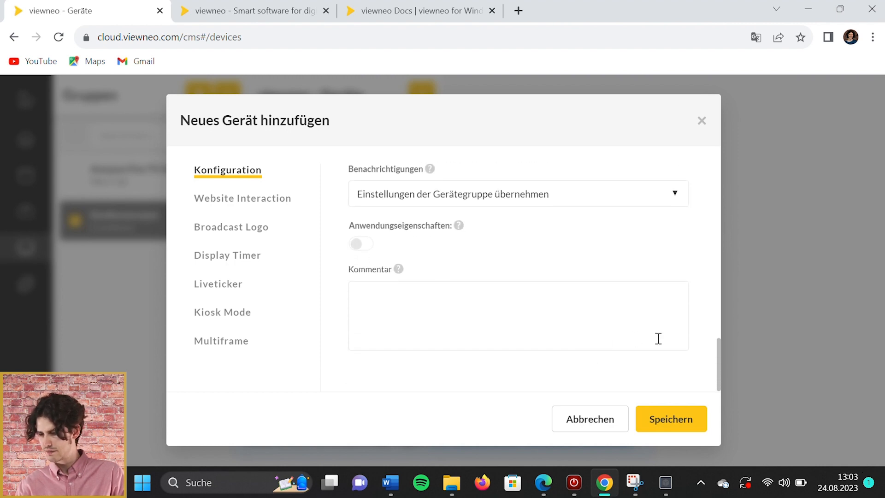
{"action": "left_click", "coordinate": [700, 430]}
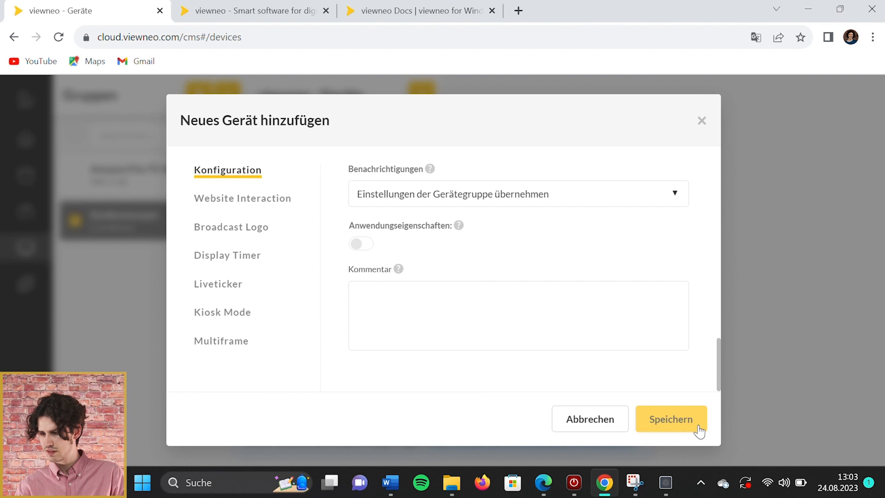
{"action": "left_click", "coordinate": [699, 431]}
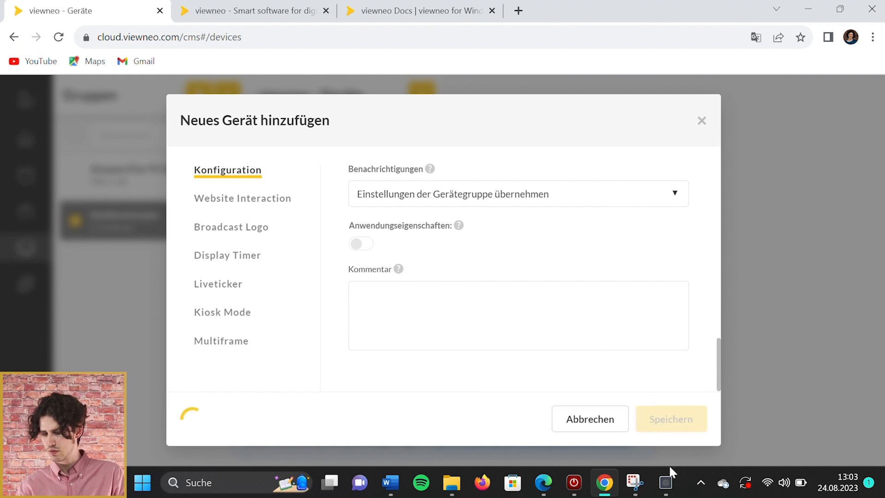
Switch to the viewneo player app and check the system page and the About details of the registered device.
{"action": "mouse_move", "coordinate": [668, 481]}
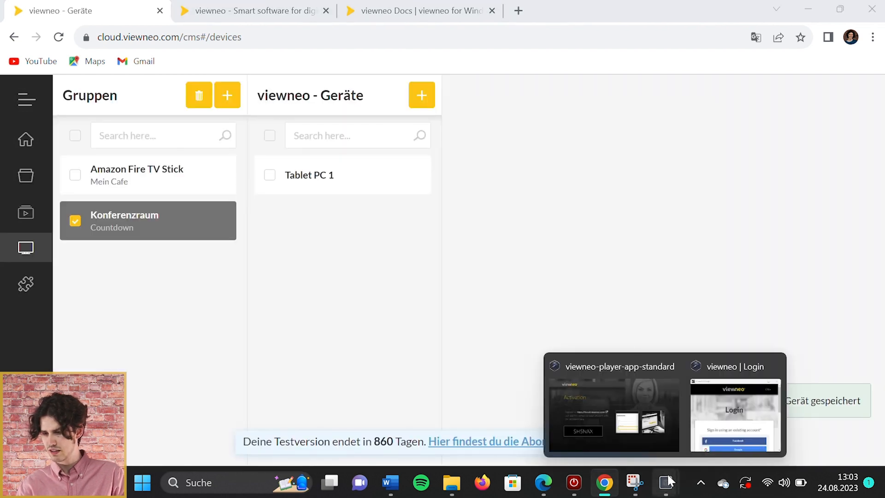
{"action": "left_click", "coordinate": [631, 426]}
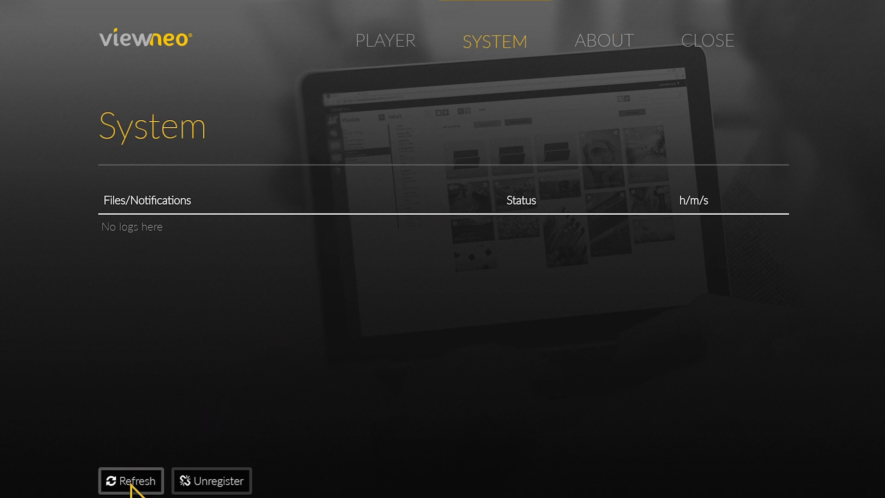
{"action": "left_click", "coordinate": [602, 42]}
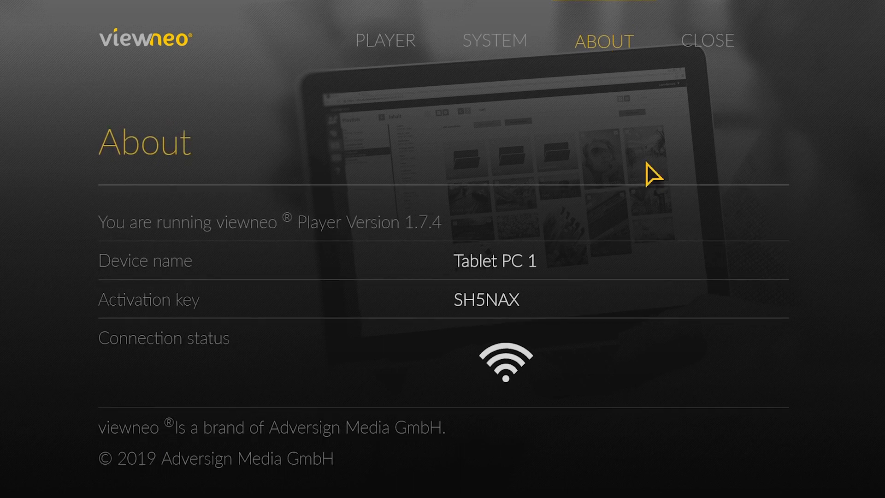